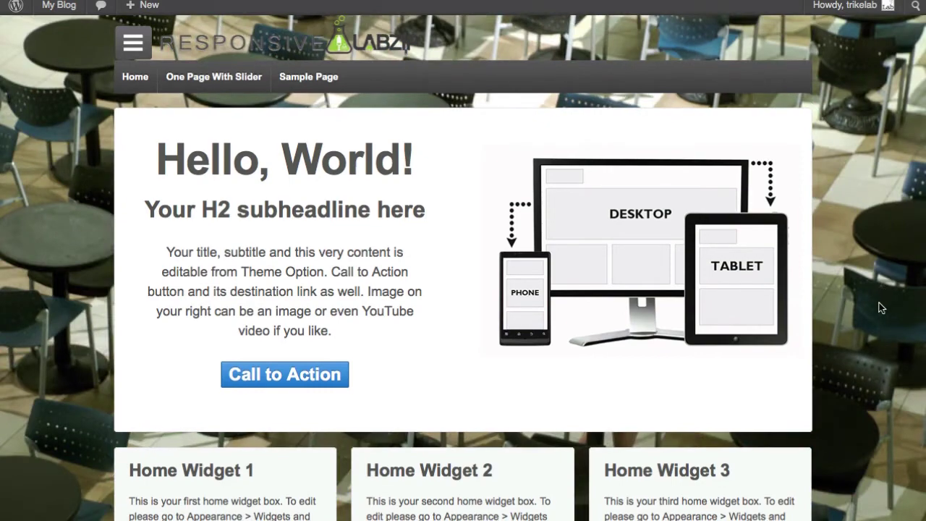
# - Scroll the front page to preview the rotating background slideshow
pyautogui.scroll(-4, 879, 302)
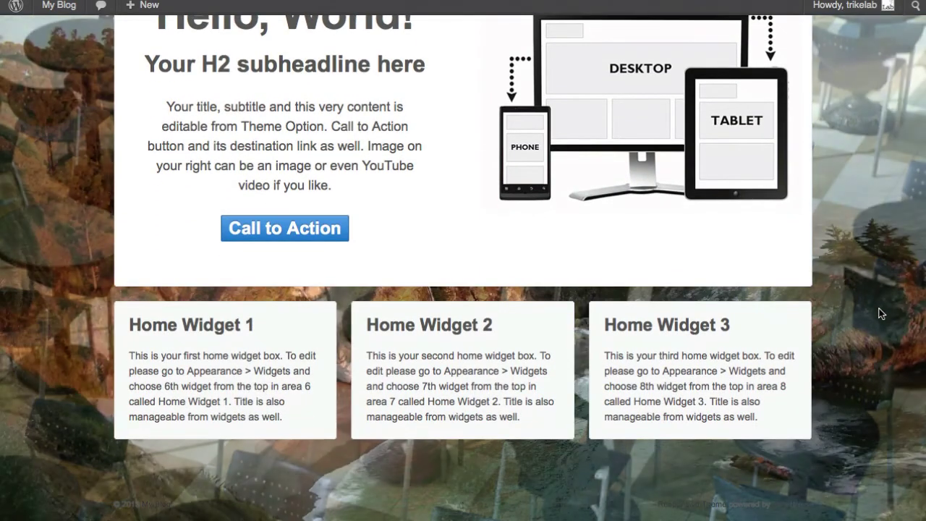
pyautogui.scroll(4, 878, 308)
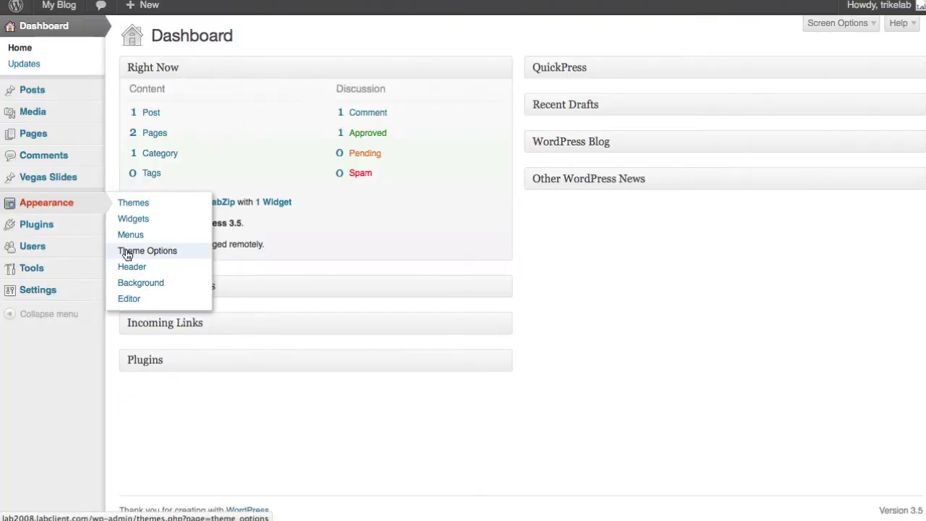
# - Open Theme Options and expand Theme Elements to find the full-width background slider option
pyautogui.click(176, 284)
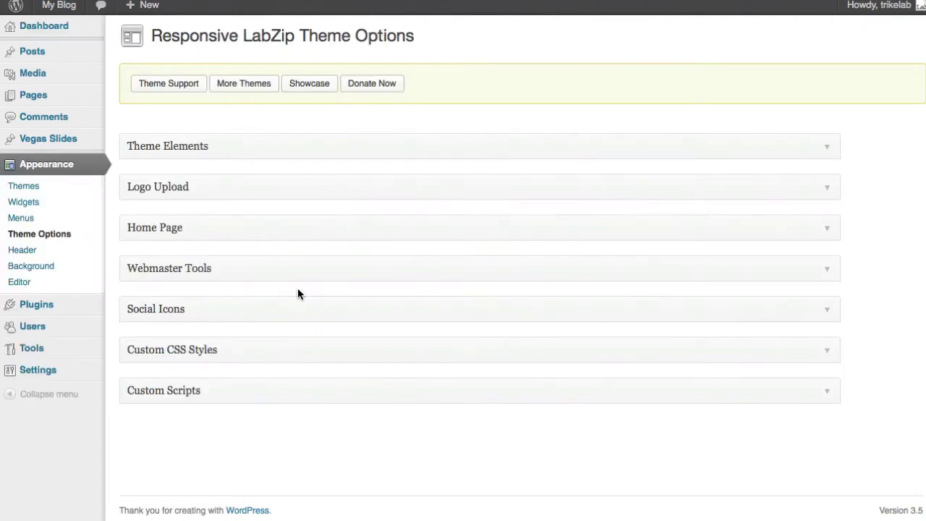
pyautogui.click(218, 147)
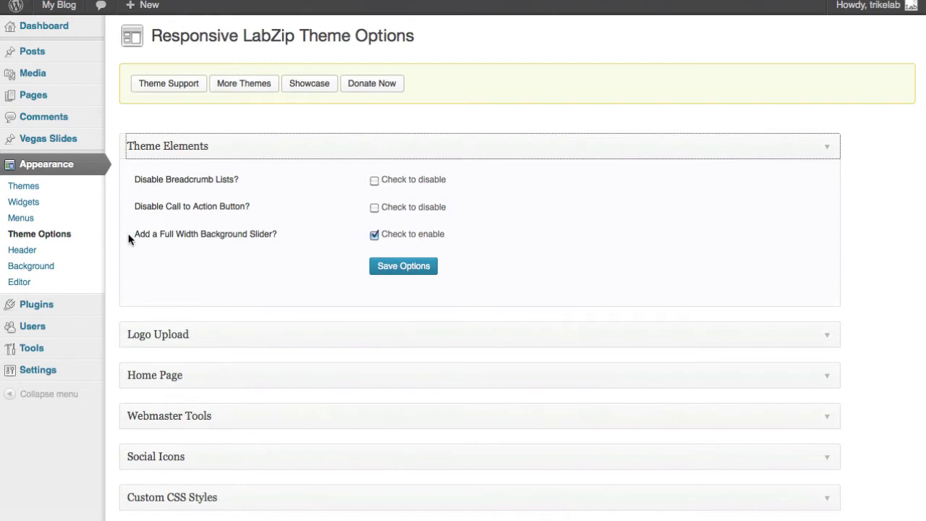
pyautogui.moveTo(130, 238); pyautogui.dragTo(162, 243)
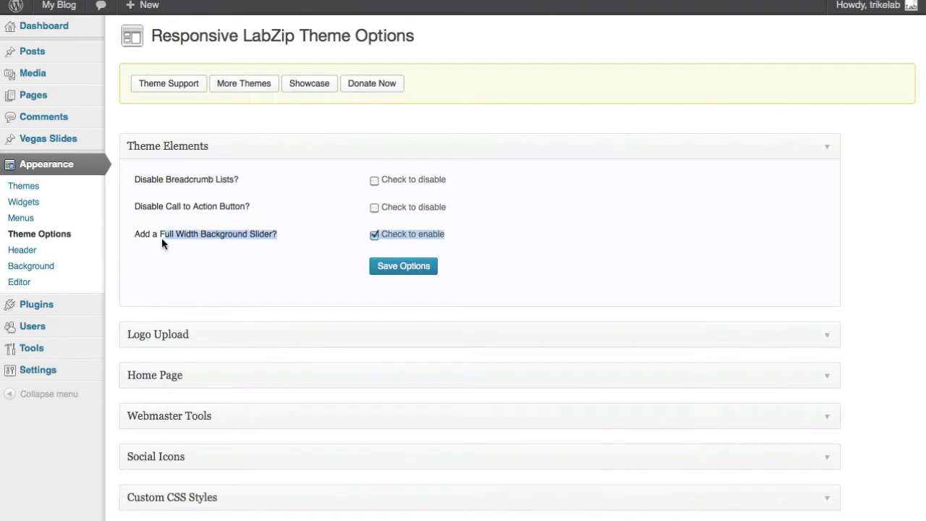
pyautogui.click(268, 265)
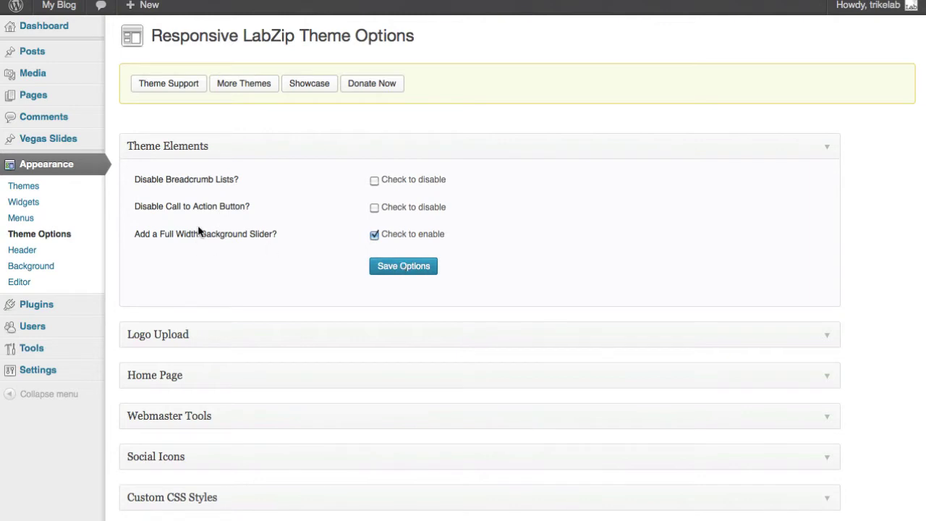
# - Review the Vegas slides list, then save the theme options with the background slider enabled
pyautogui.moveTo(26, 139)
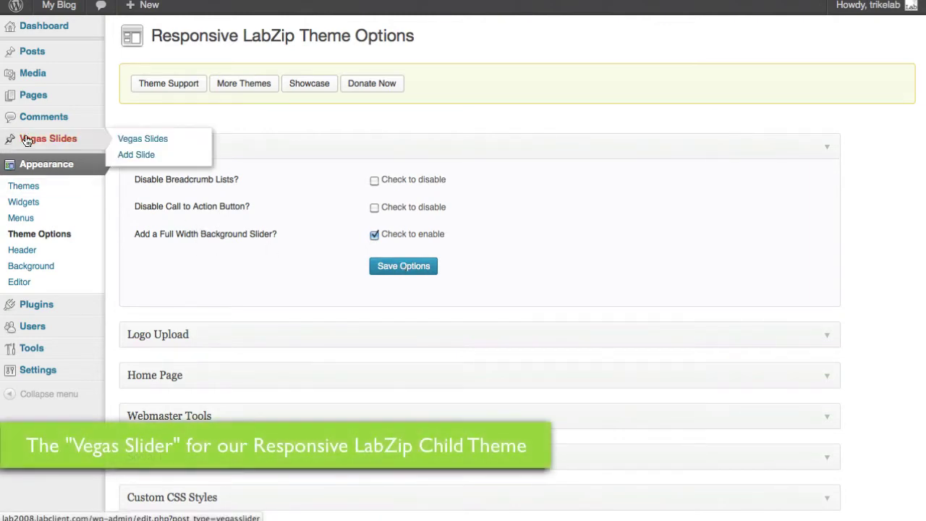
pyautogui.click(54, 145)
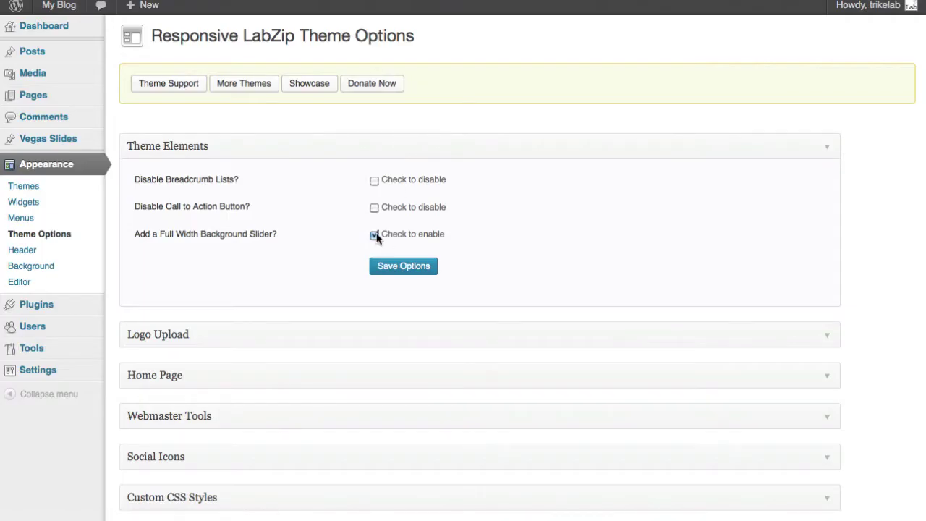
pyautogui.click(394, 265)
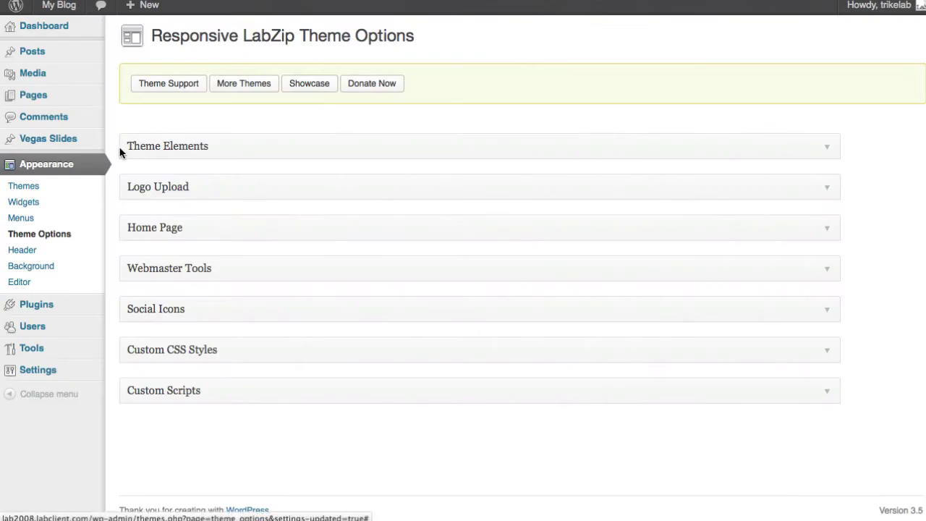
pyautogui.moveTo(75, 303)
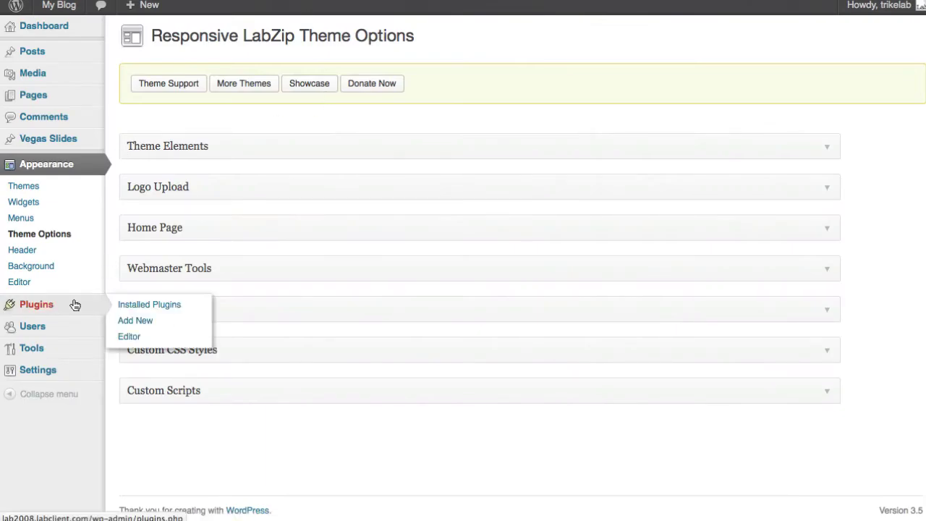
# - Check the installed plugins list to confirm Vegas Slider and ManageWP Worker are active
pyautogui.click(136, 305)
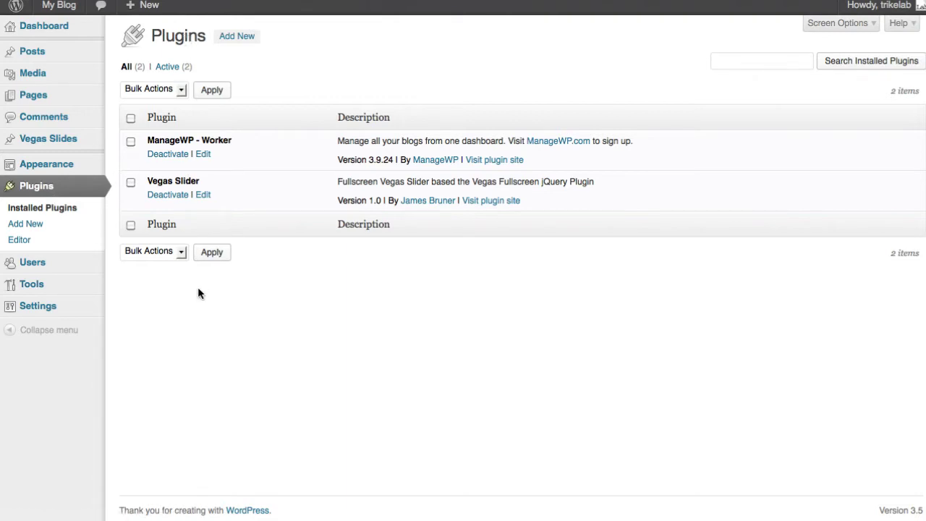
pyautogui.moveTo(74, 143)
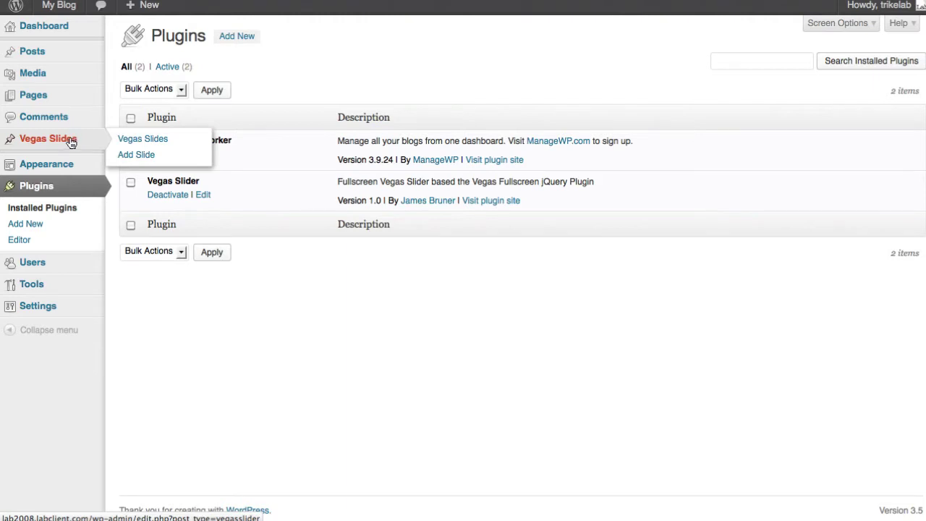
# - Start a new Vegas slide and look over the editor showing shortcode [vegasslider id="13"]
pyautogui.click(126, 155)
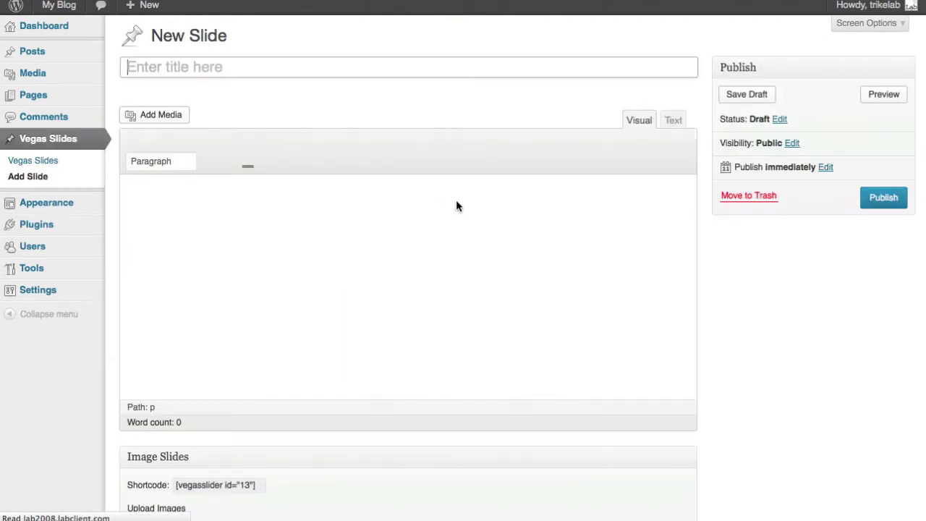
pyautogui.scroll(-2, 787, 355)
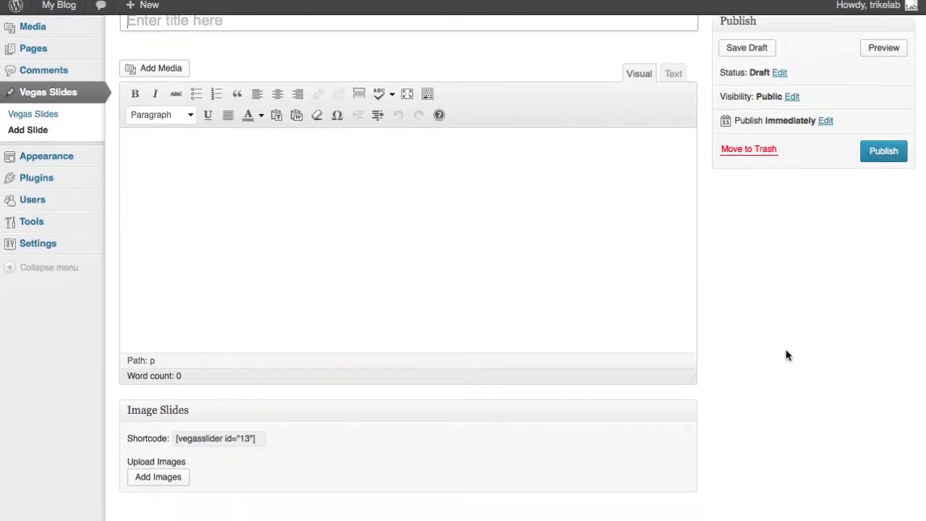
pyautogui.scroll(2, 787, 355)
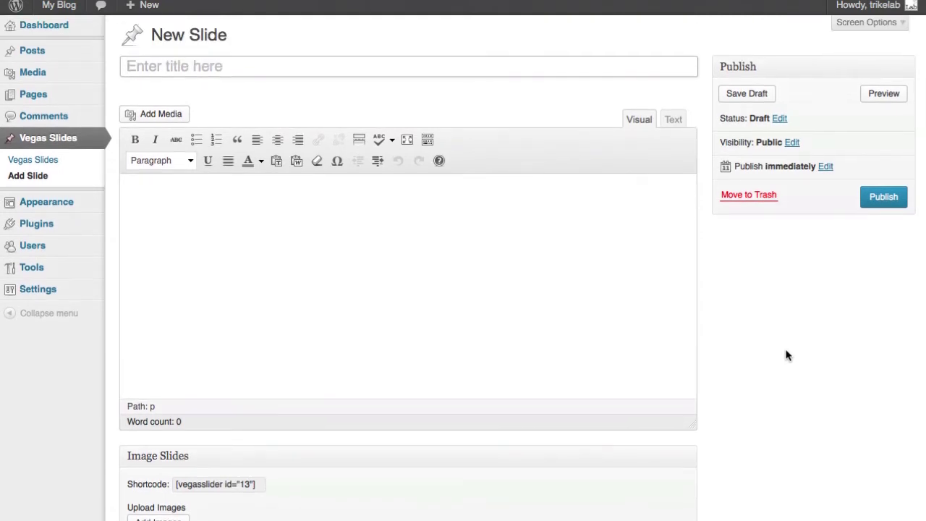
pyautogui.scroll(-1, 787, 355)
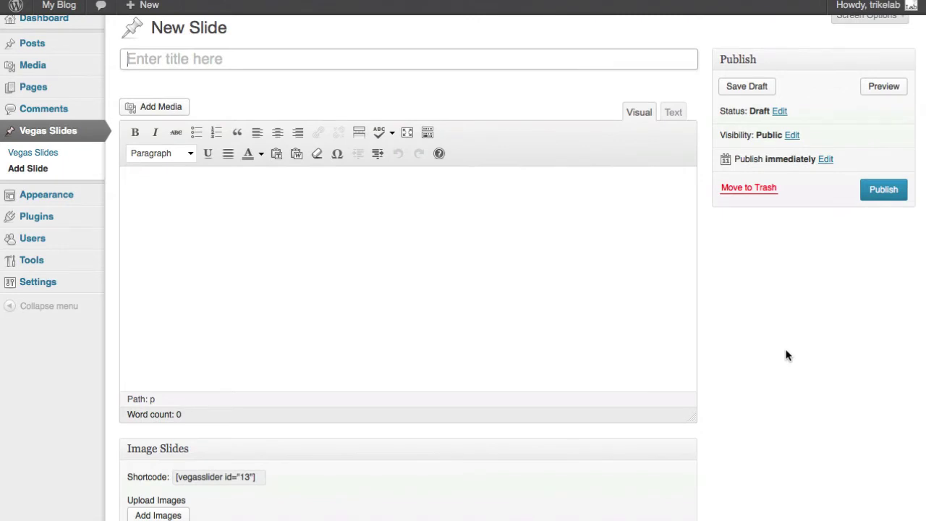
pyautogui.scroll(1, 787, 355)
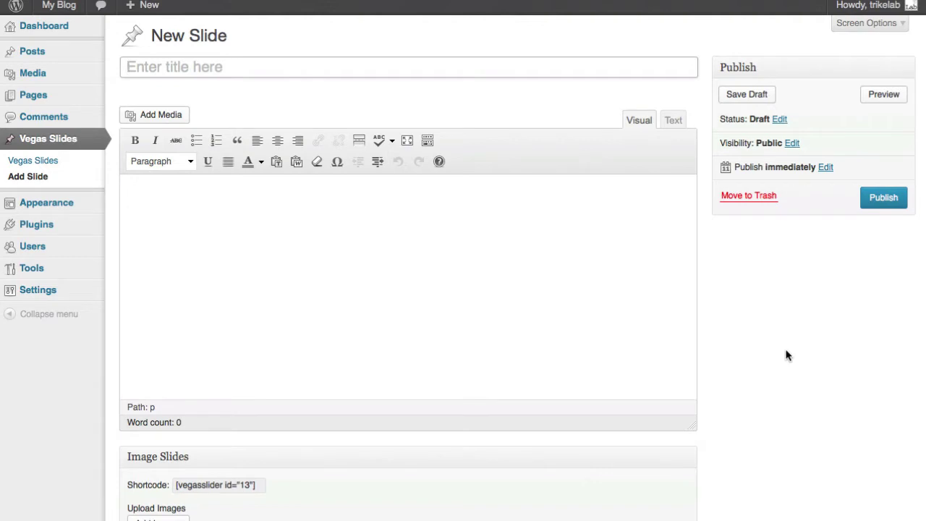
pyautogui.scroll(-5, 374, 283)
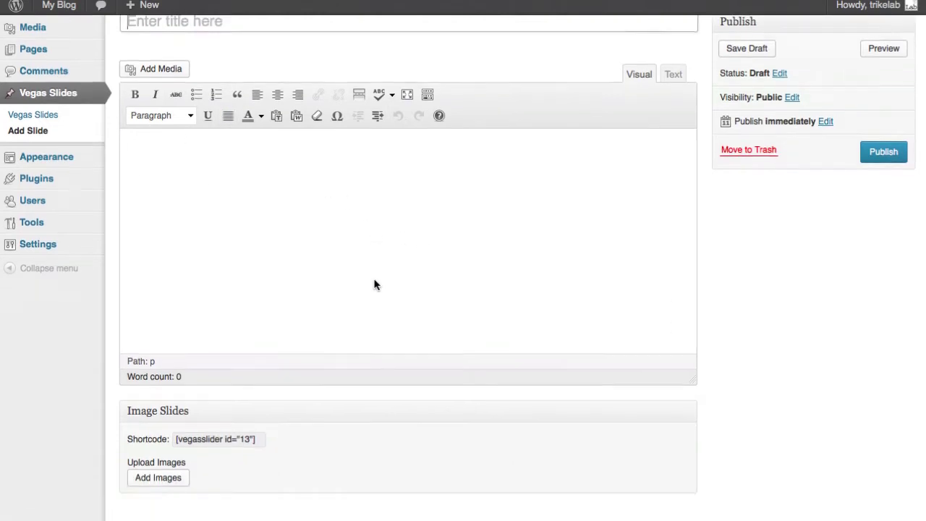
pyautogui.scroll(5, 420, 447)
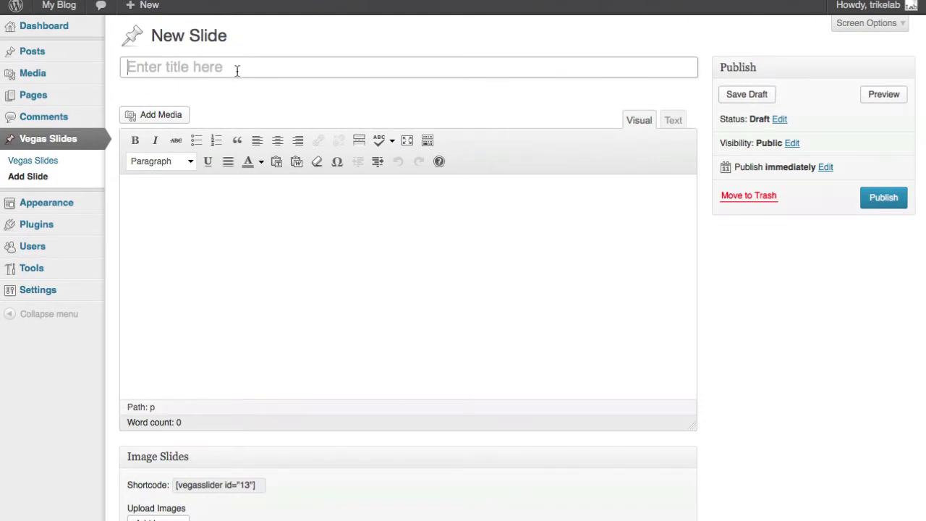
# - Title the slide 'A New SlideSHOW....'
pyautogui.write('A New Sli')
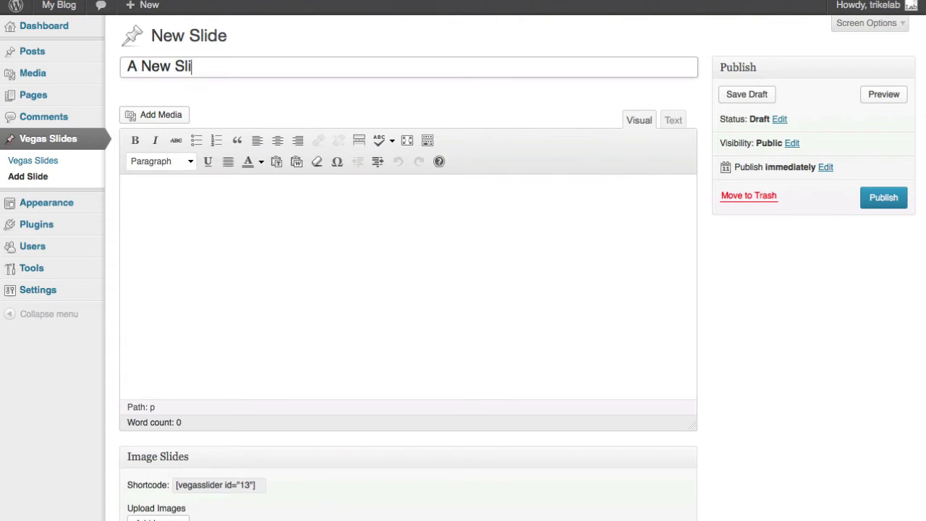
pyautogui.write('deSHOW....')
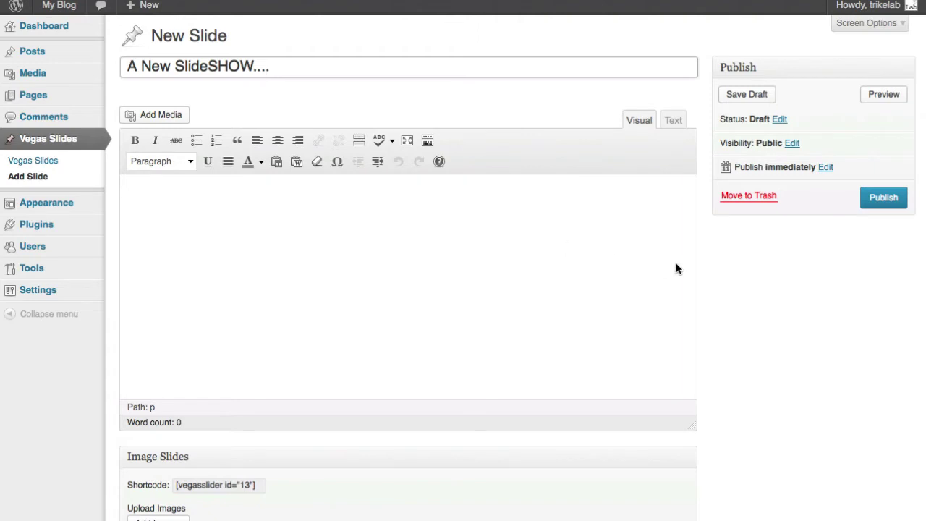
pyautogui.click(580, 233)
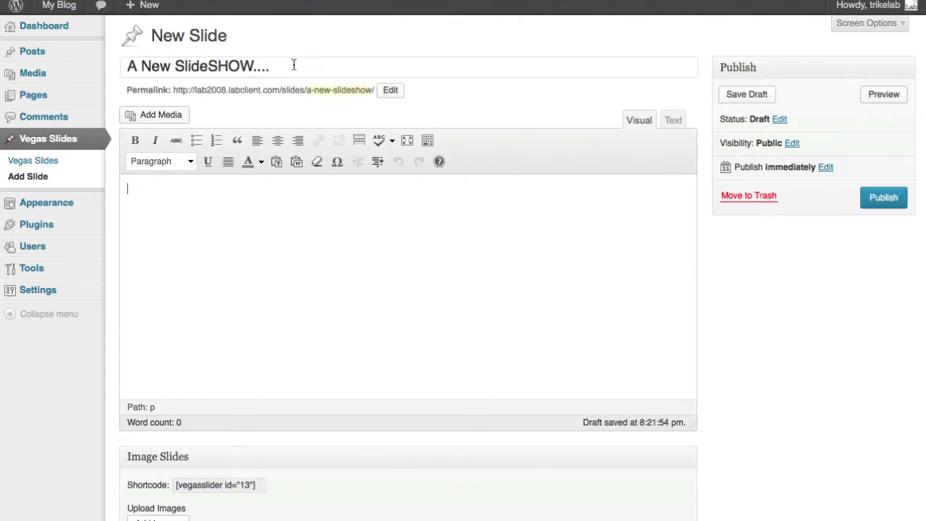
pyautogui.tripleClick(246, 69)
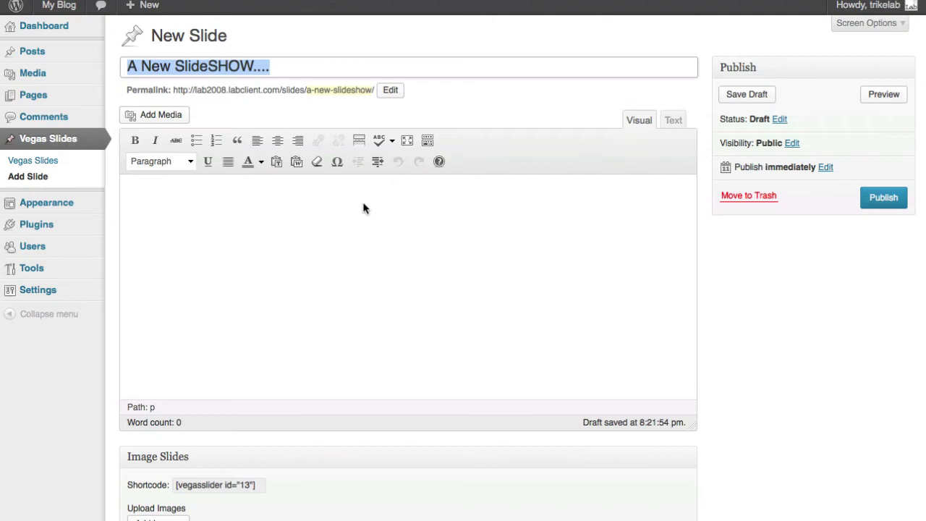
# - Type stray text in the slide body, then select it all and delete it
pyautogui.click(364, 248)
pyautogui.write('asdfa')
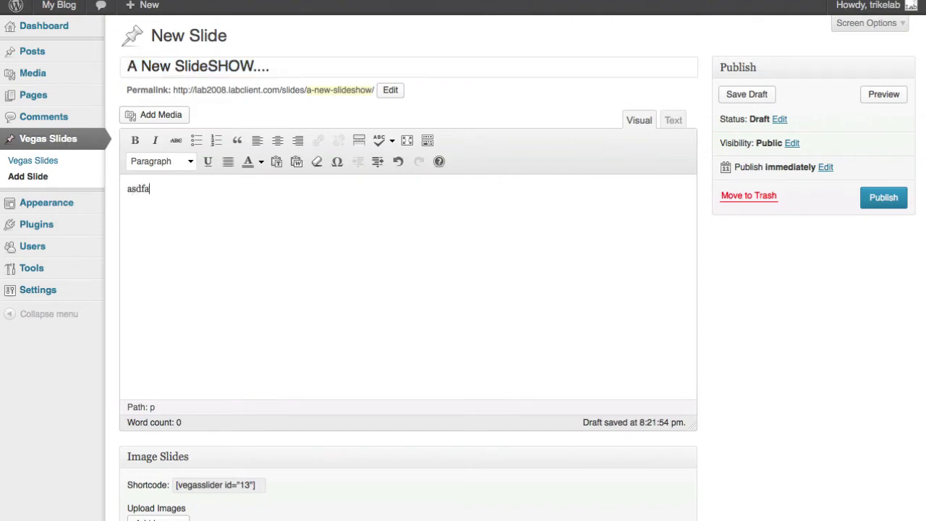
pyautogui.write('sdf asdfas')
pyautogui.hotkey('ctrl', 'a')
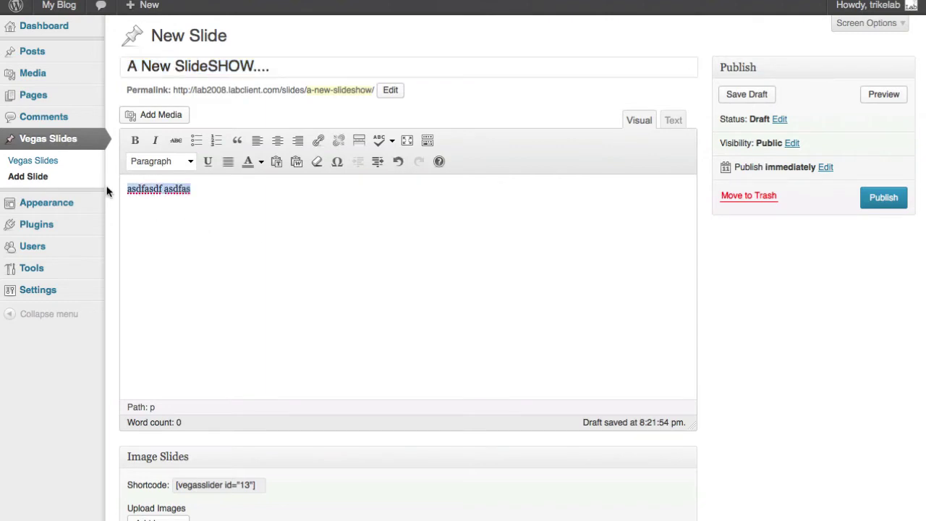
pyautogui.press('BackSpace')
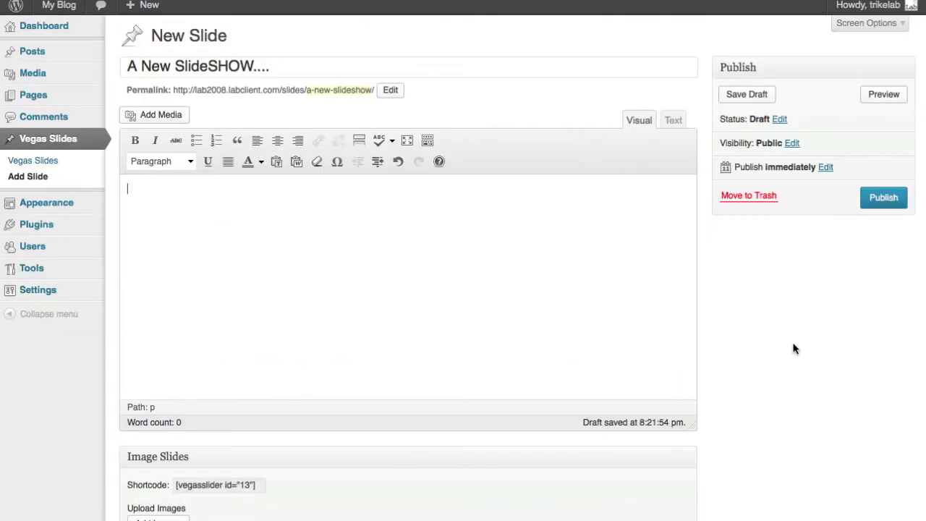
# - Upload slideone.jpg, slidetwo.jpg and slidethree.jpg from the large-slides folder as image slides
pyautogui.scroll(-3, 793, 349)
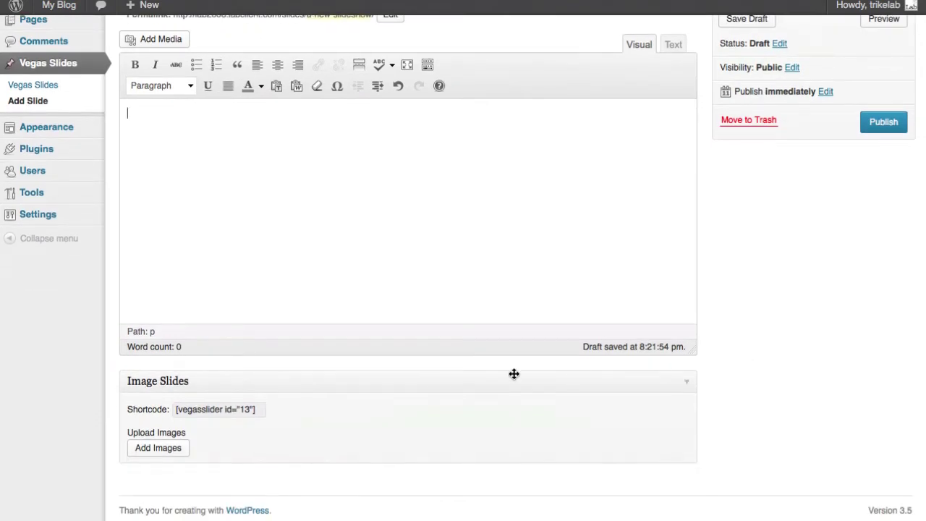
pyautogui.click(166, 452)
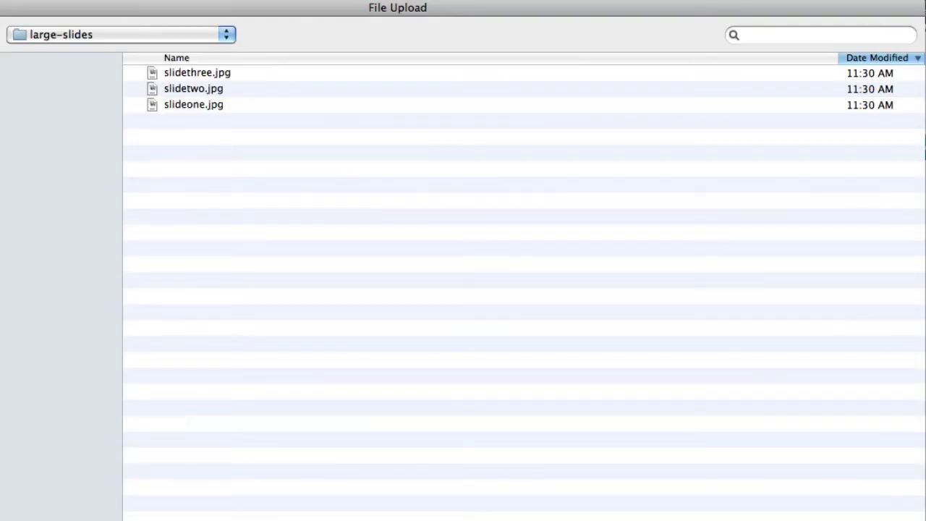
pyautogui.moveTo(235, 158); pyautogui.dragTo(161, 70)
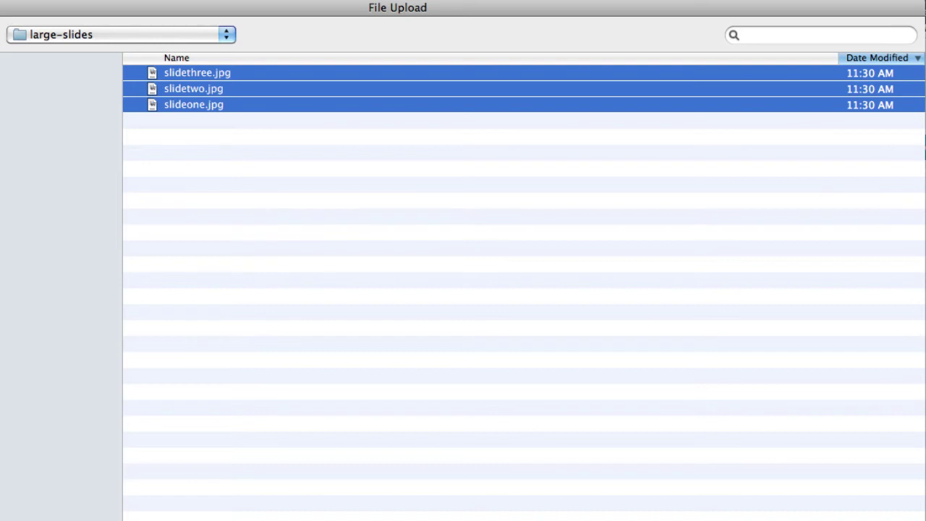
pyautogui.press('Return')
# - Reorder the uploaded slides: food spread first, chairs second, beach cliffs third
pyautogui.scroll(-2, 563, 393)
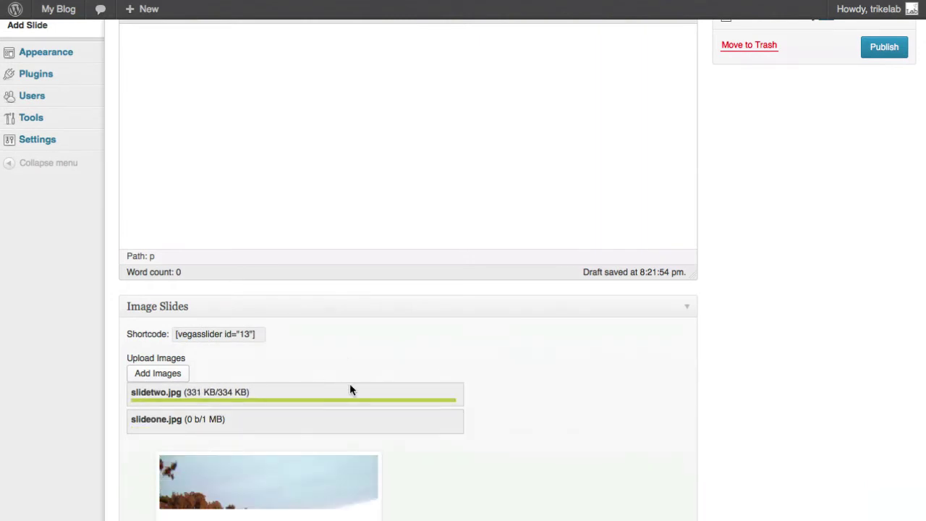
pyautogui.scroll(-3, 391, 381)
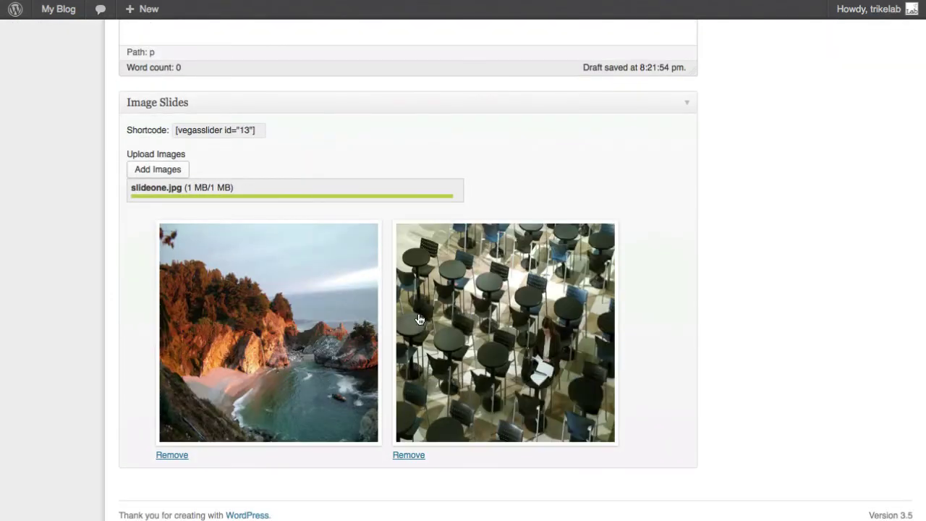
pyautogui.scroll(-2, 578, 240)
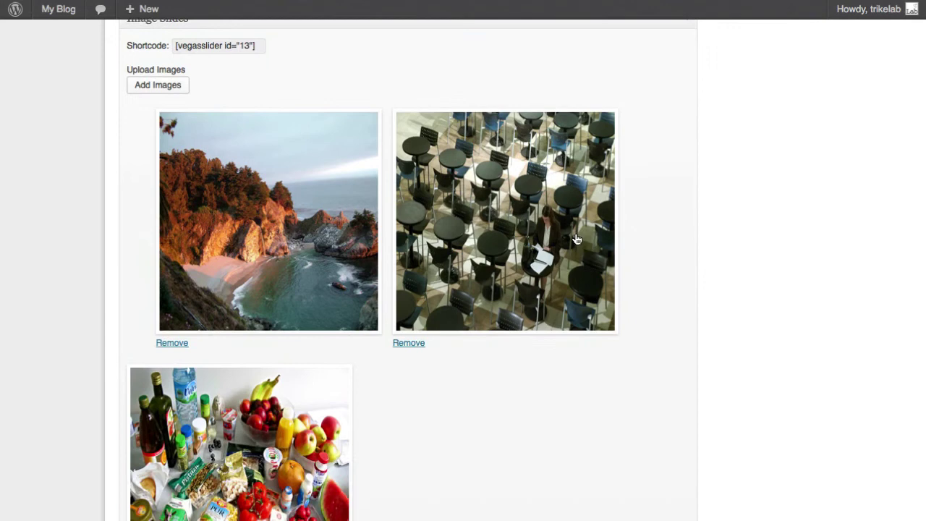
pyautogui.scroll(-2, 685, 260)
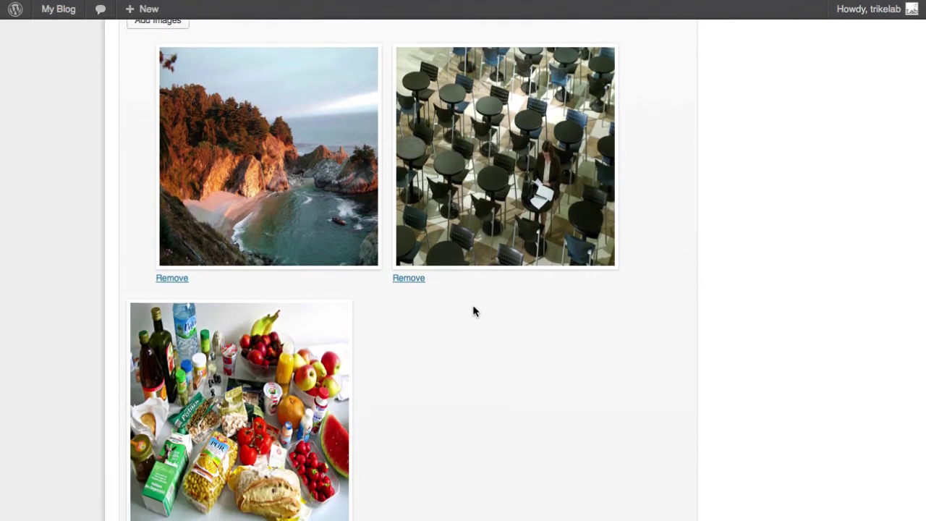
pyautogui.moveTo(309, 351); pyautogui.dragTo(402, 263)
pyautogui.moveTo(480, 359); pyautogui.dragTo(238, 347)
pyautogui.moveTo(307, 499); pyautogui.dragTo(646, 331)
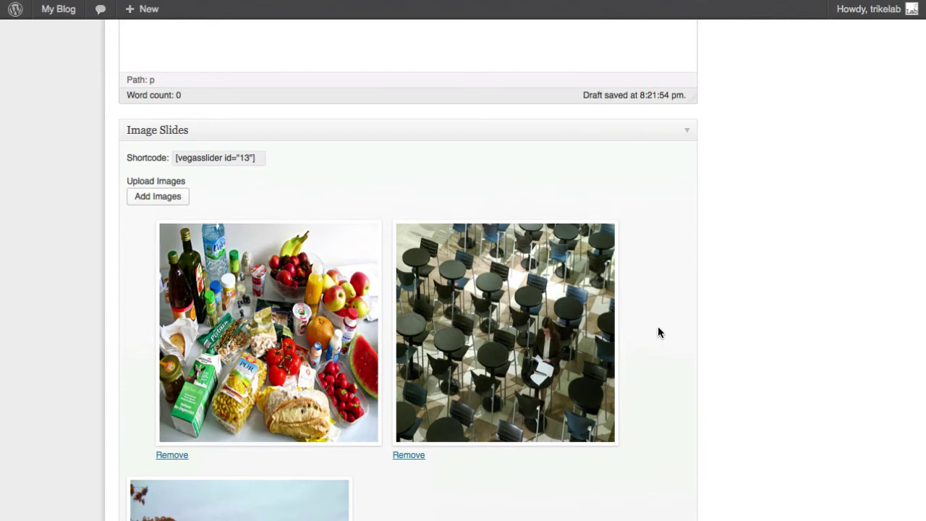
pyautogui.click(245, 151)
pyautogui.click(387, 190)
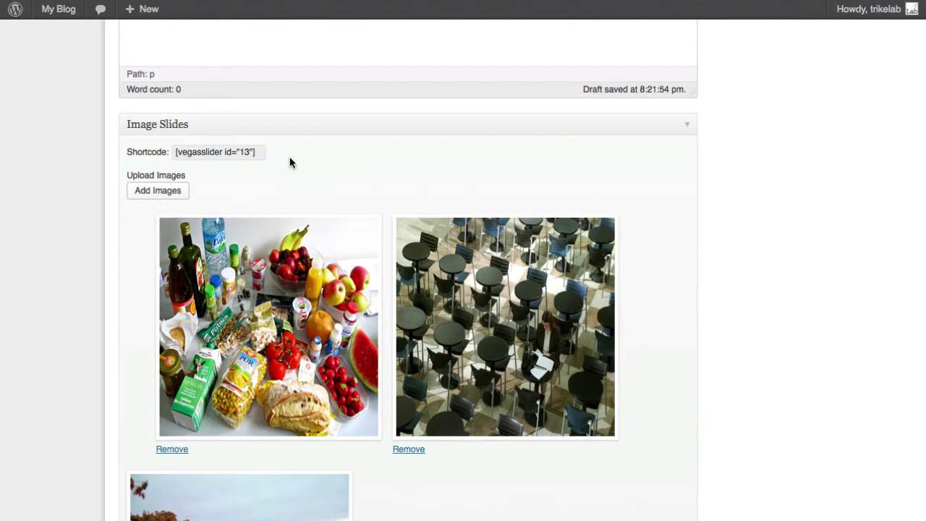
pyautogui.click(242, 153)
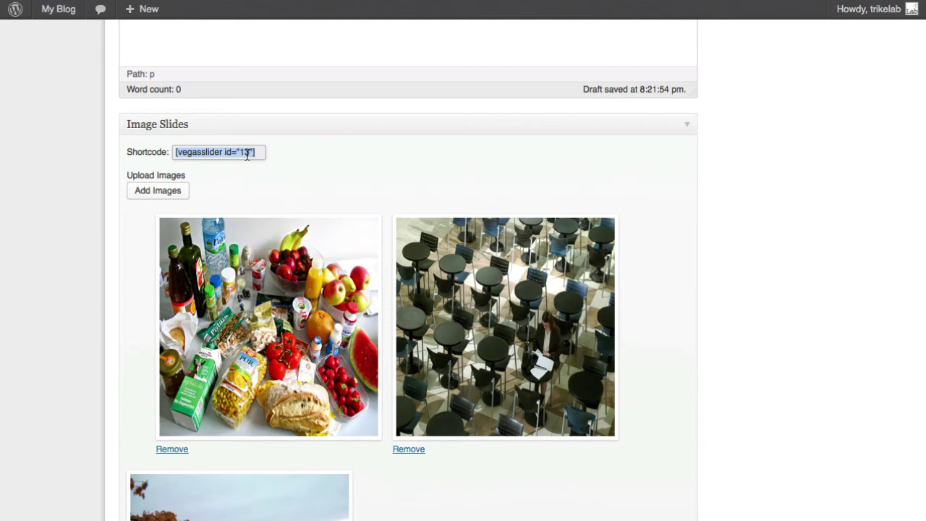
pyautogui.click(342, 156)
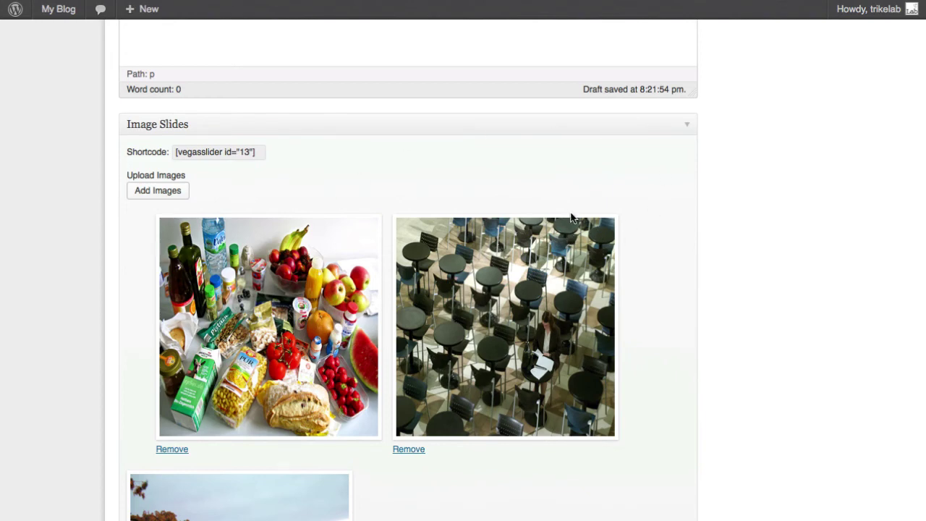
# - Publish the 'A New SlideSHOW....' slideshow
pyautogui.scroll(10, 625, 243)
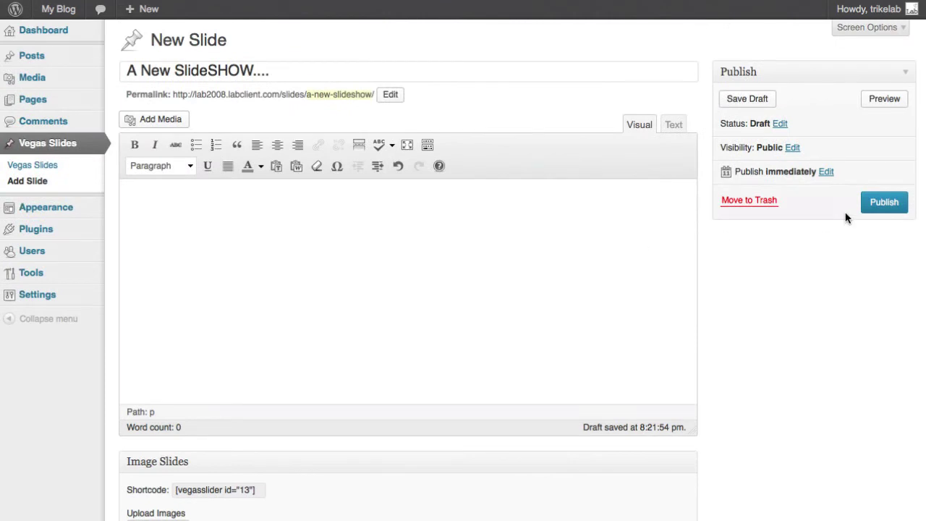
pyautogui.click(871, 208)
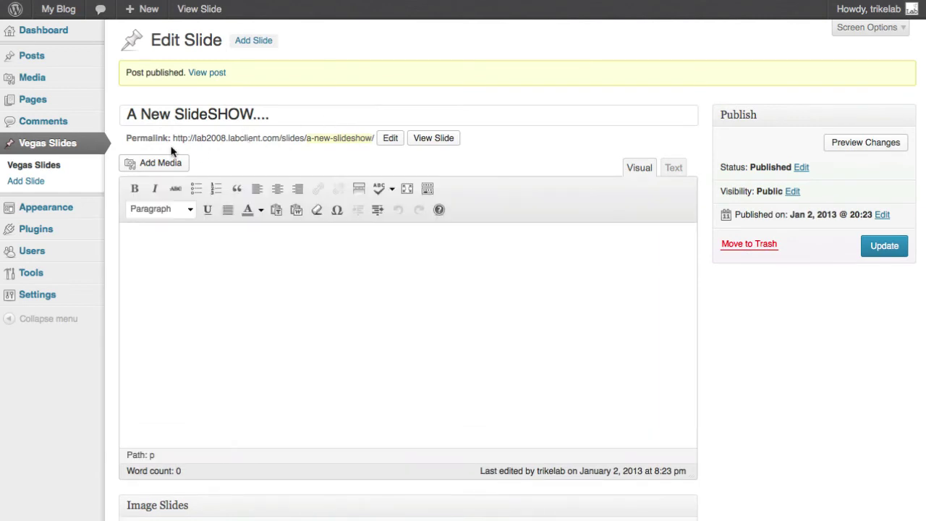
pyautogui.moveTo(70, 210)
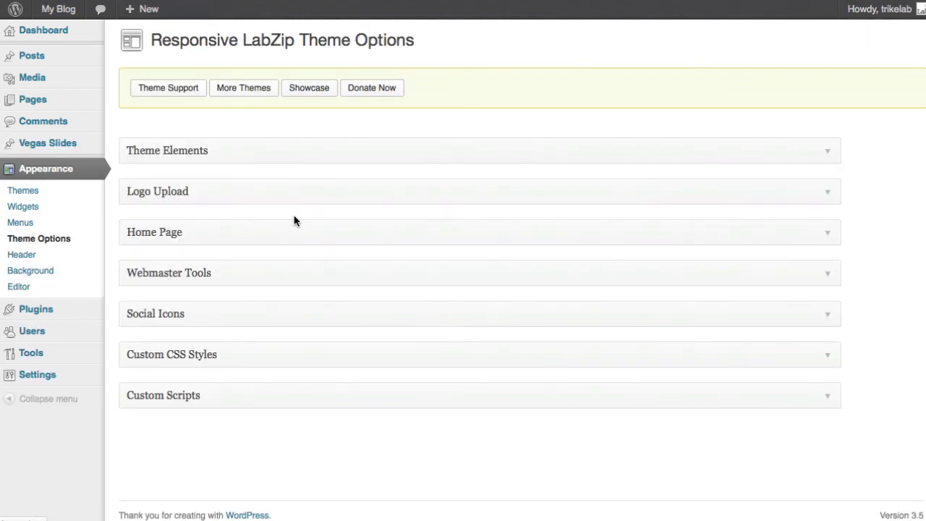
# - Tick 'Add a Full Width Background Slider?' under Theme Elements, save, and view the front page
pyautogui.click(239, 153)
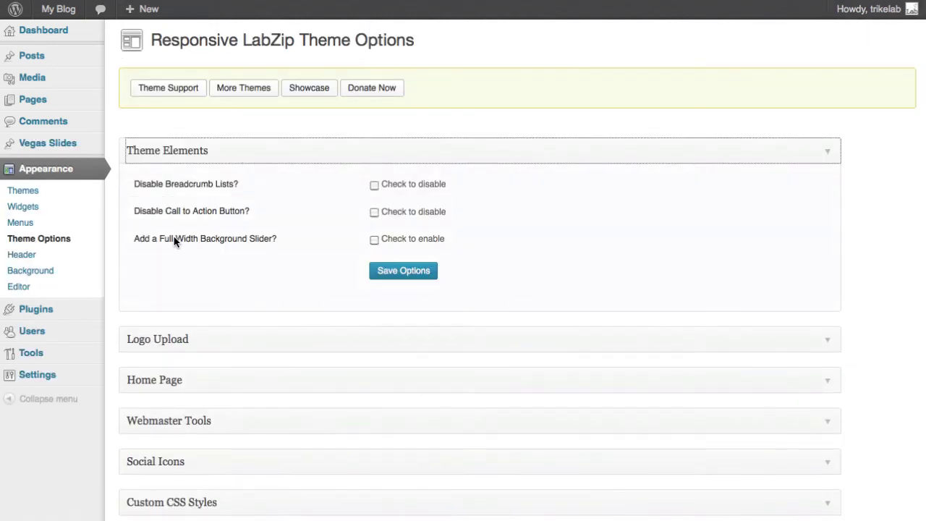
pyautogui.click(374, 240)
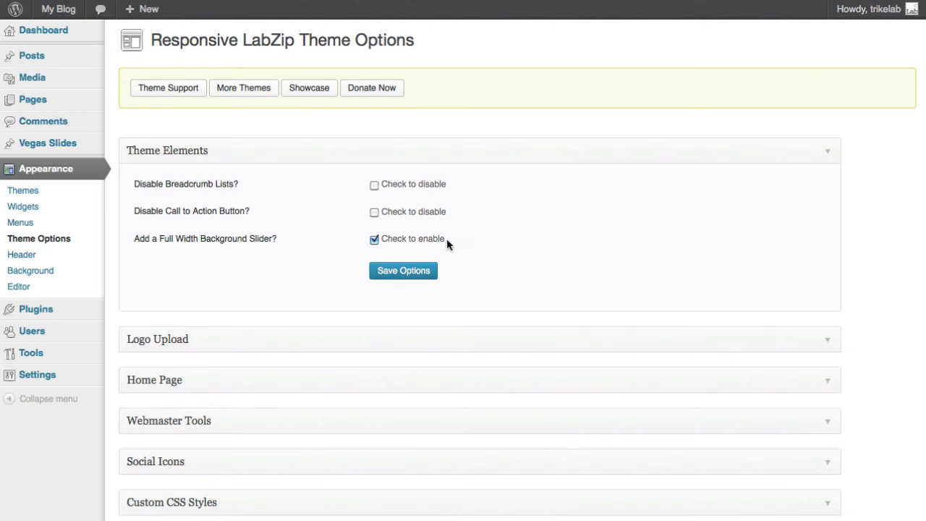
pyautogui.click(417, 270)
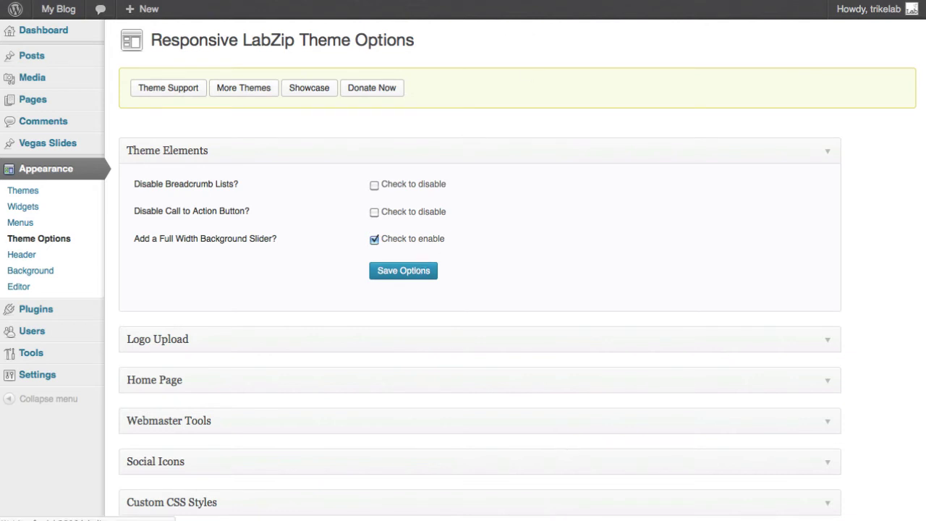
pyautogui.hotkey('ctrl', 'Tab')
# - Reload the front page so the groceries, chairs and coastline slideshow cycles as its background
pyautogui.rightClick(874, 159)
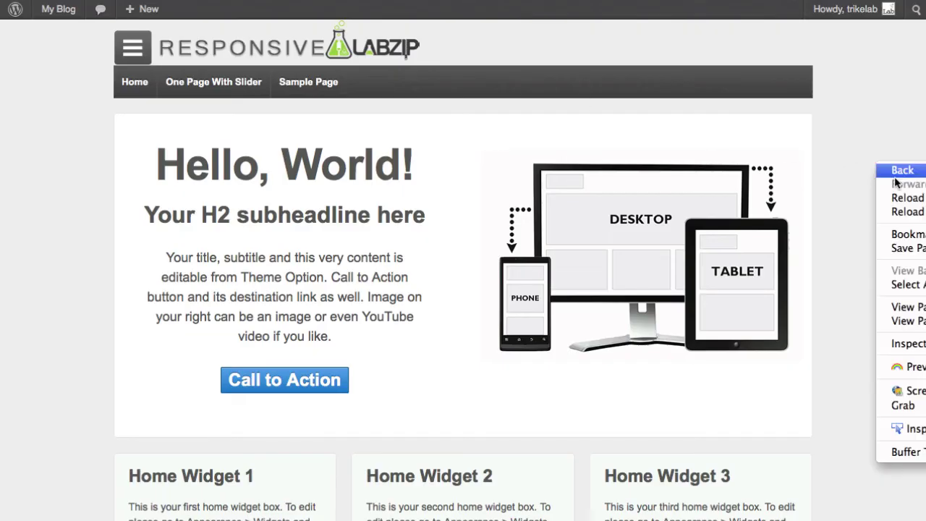
pyautogui.click(899, 198)
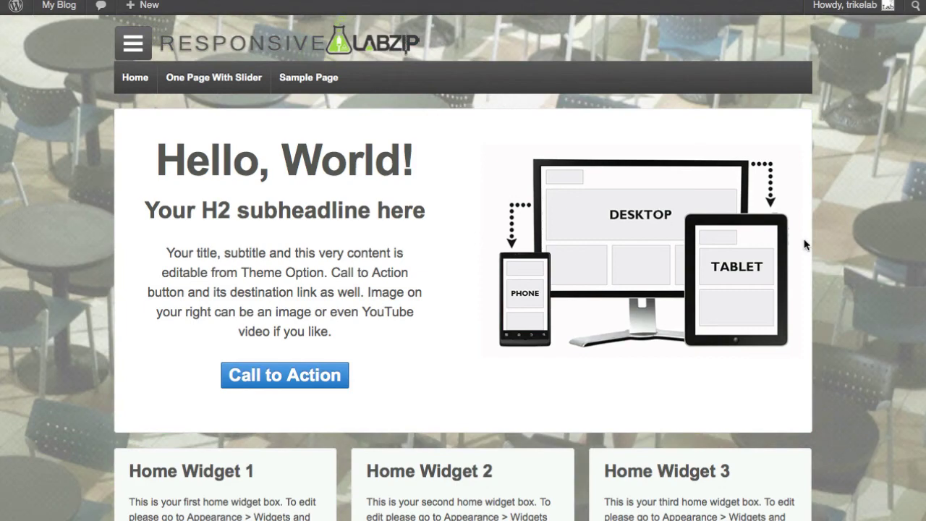
pyautogui.scroll(-3, 804, 242)
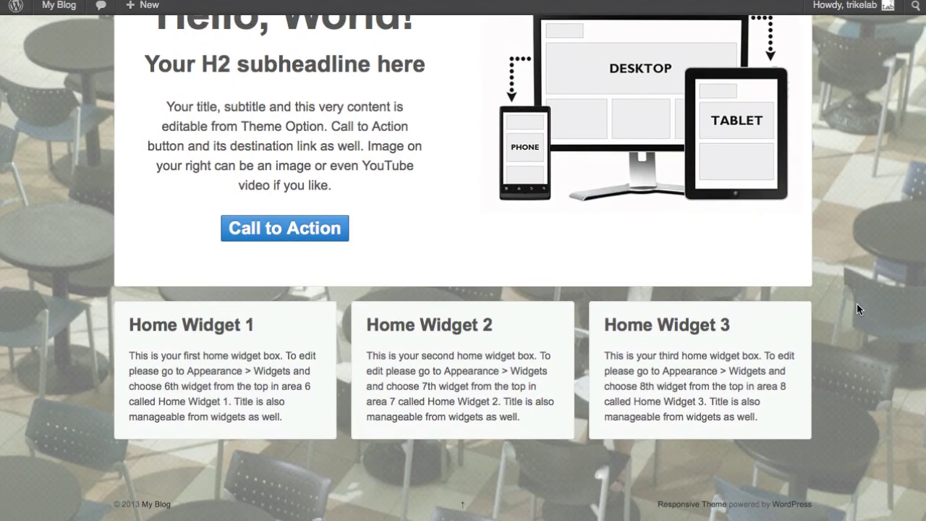
pyautogui.scroll(3, 857, 303)
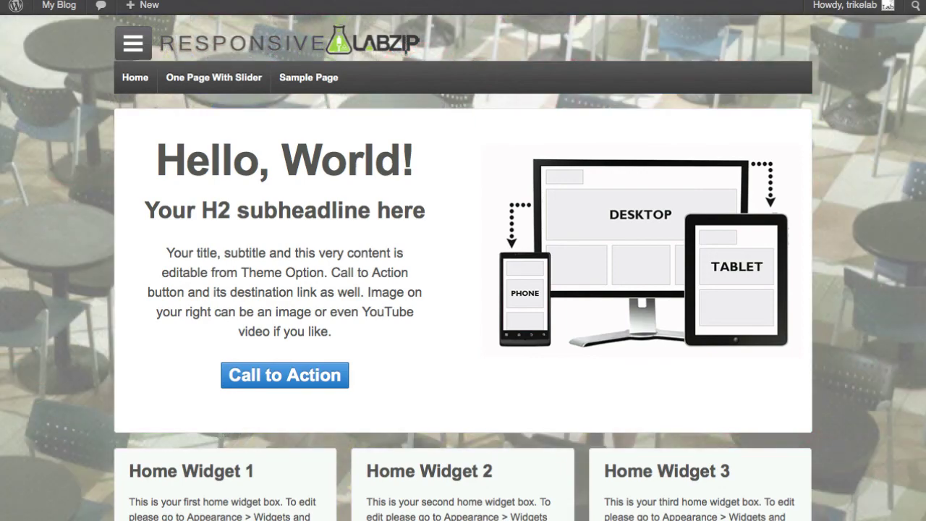
# - Resize the browser window narrower and wider to check the menu and content reflow over the slideshow
pyautogui.moveTo(922, 515); pyautogui.dragTo(342, 507)
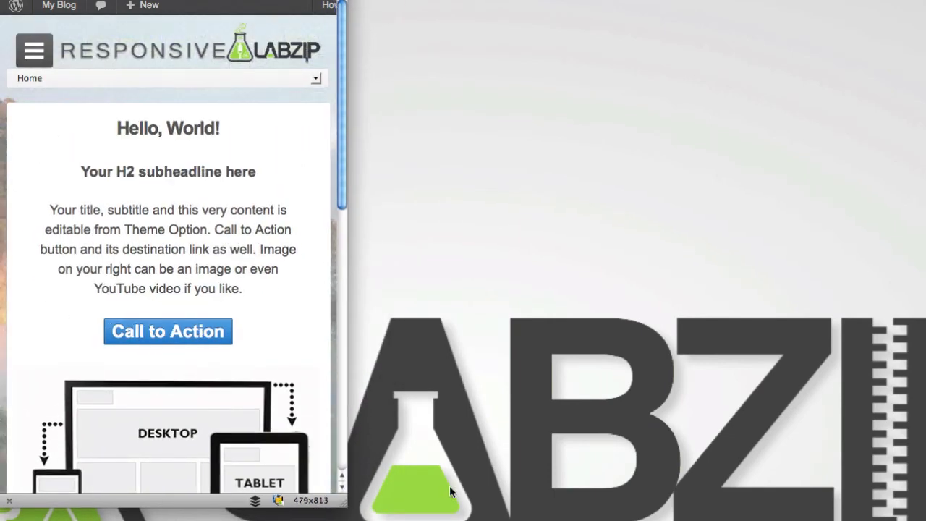
pyautogui.moveTo(450, 492); pyautogui.dragTo(473, 490)
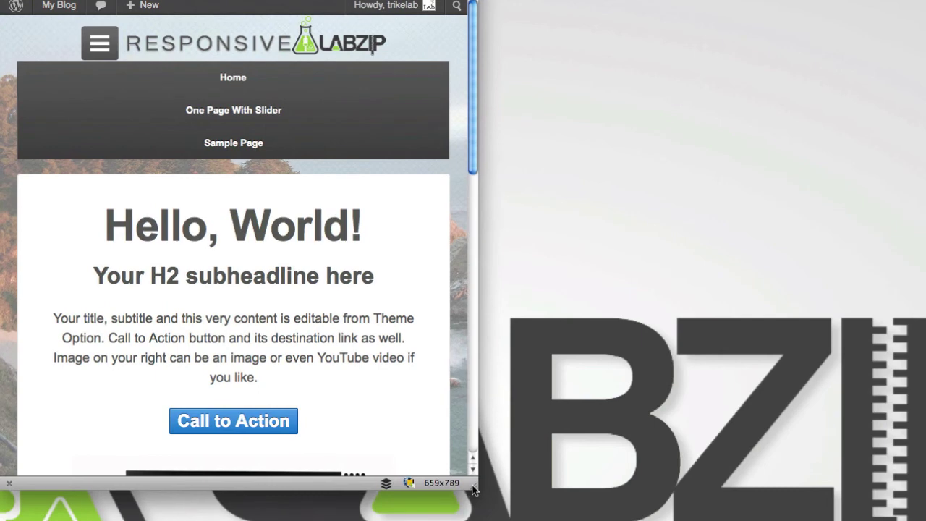
pyautogui.moveTo(473, 490); pyautogui.dragTo(848, 520)
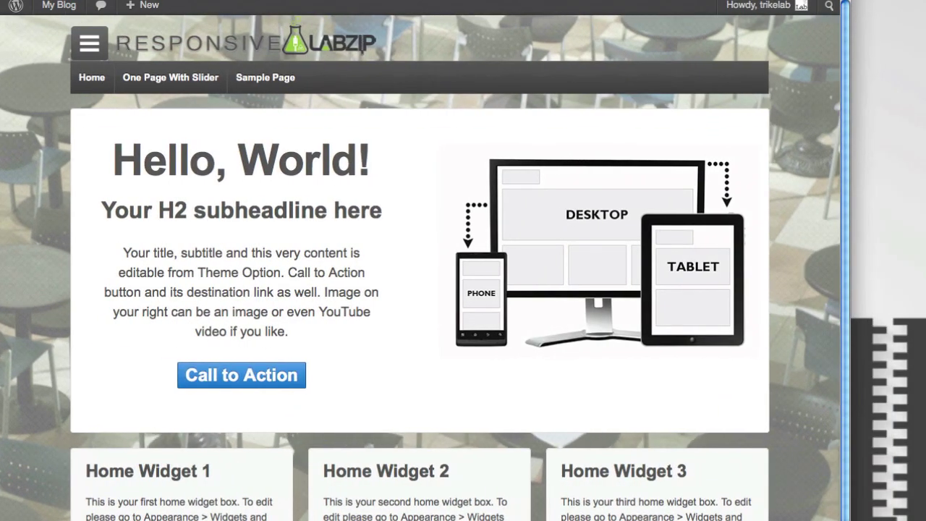